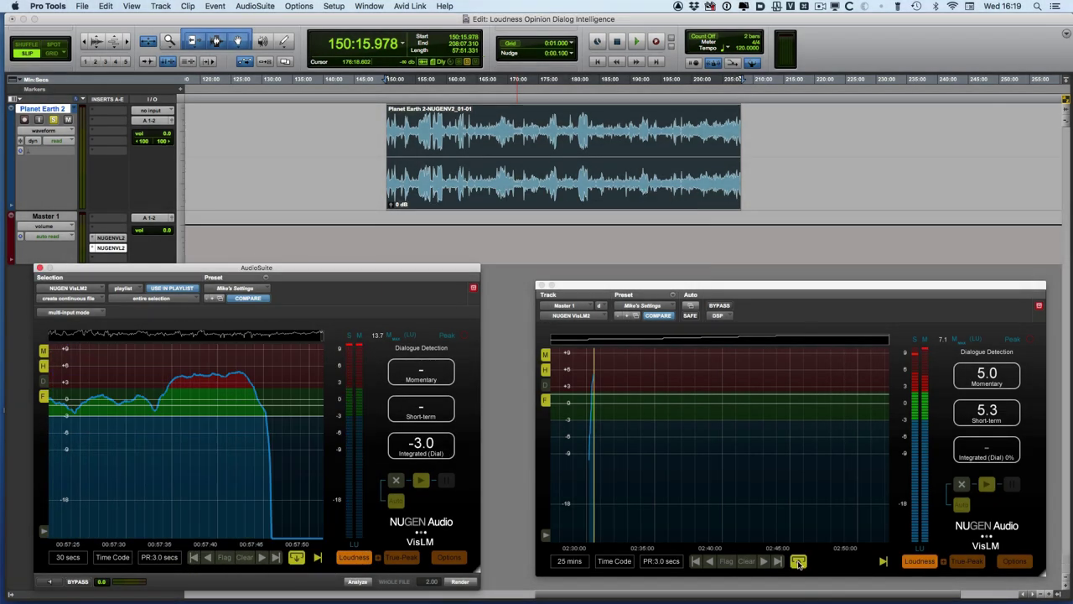
Pull the offline AudioSuite analysis into the Master track's VisLM, showing -26.5 Integrated (Dial) and 17.7 LRA
click(798, 561)
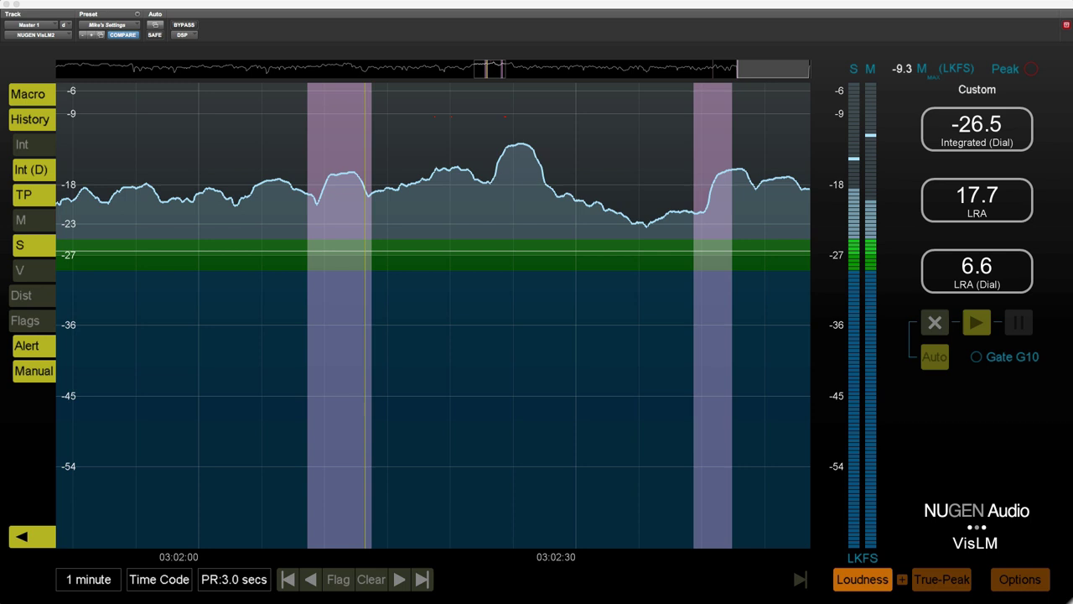
Browse the loudness preset list without leaving 11 Netflix Stereo, then return to the meter readouts
click(1020, 580)
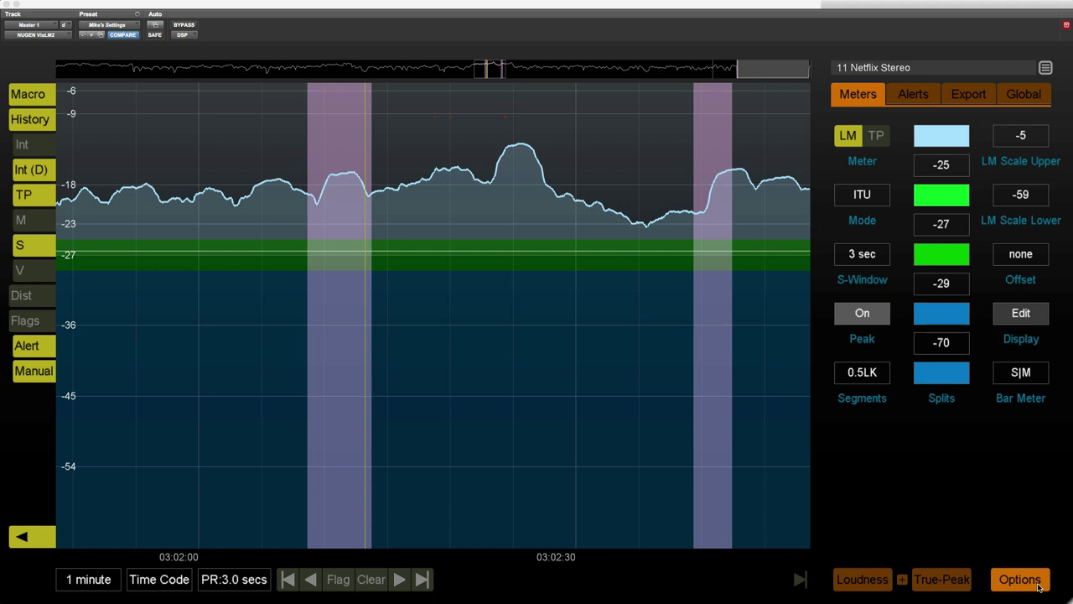
click(1046, 69)
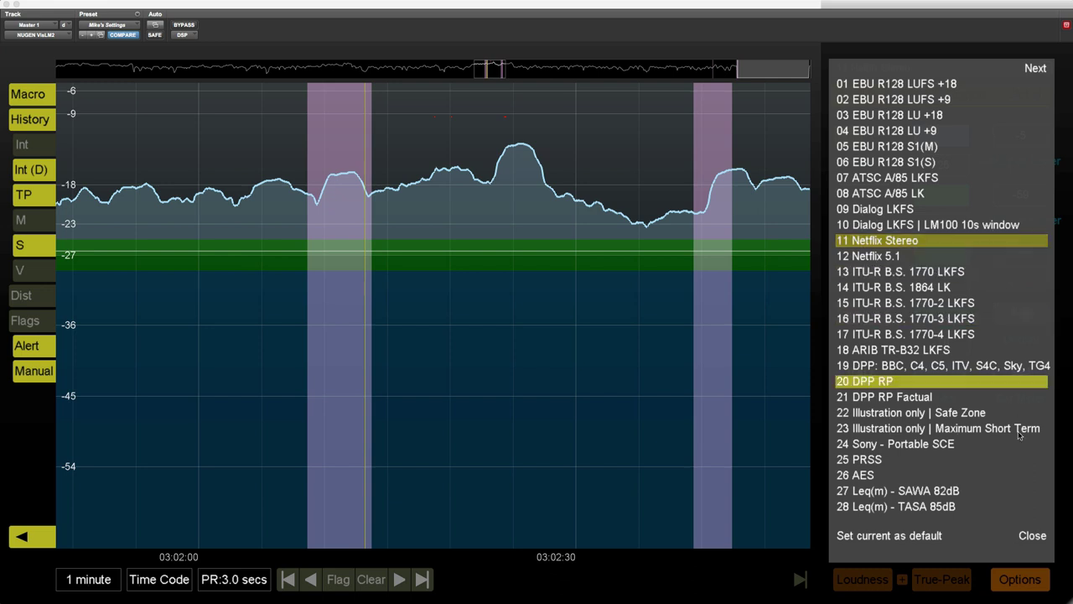
click(1032, 537)
click(1019, 578)
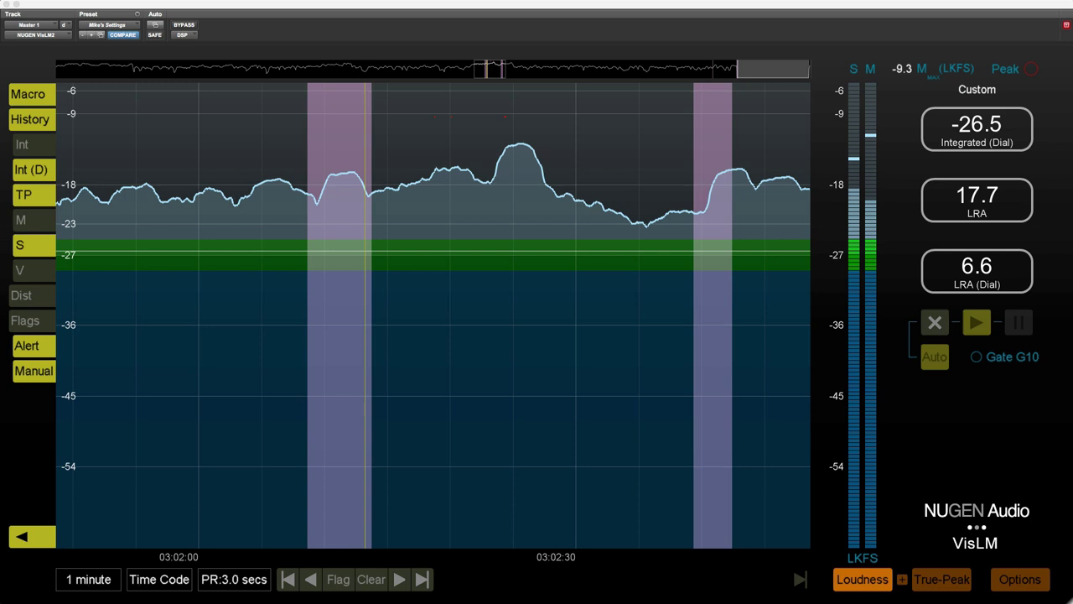
Toggle the Flags display several times, leaving red flag markers shown across the history graph
click(33, 330)
click(34, 331)
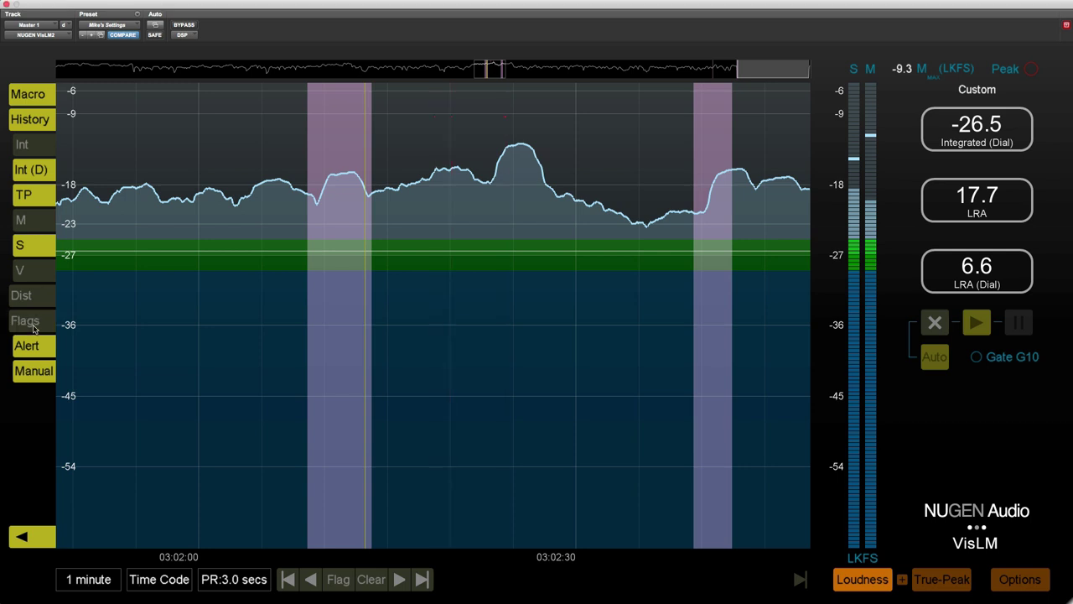
click(34, 330)
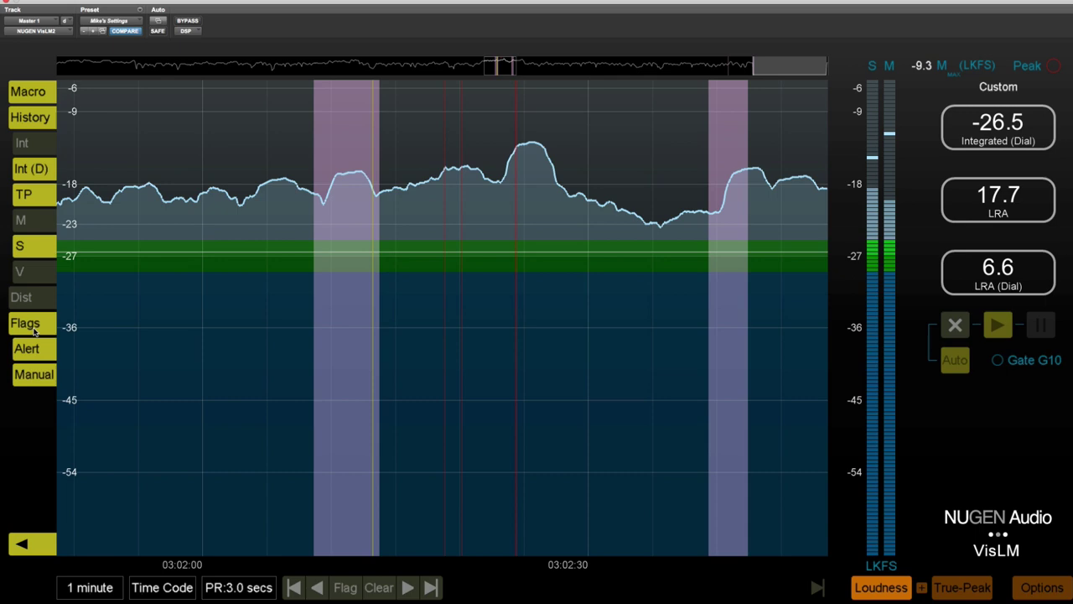
click(34, 330)
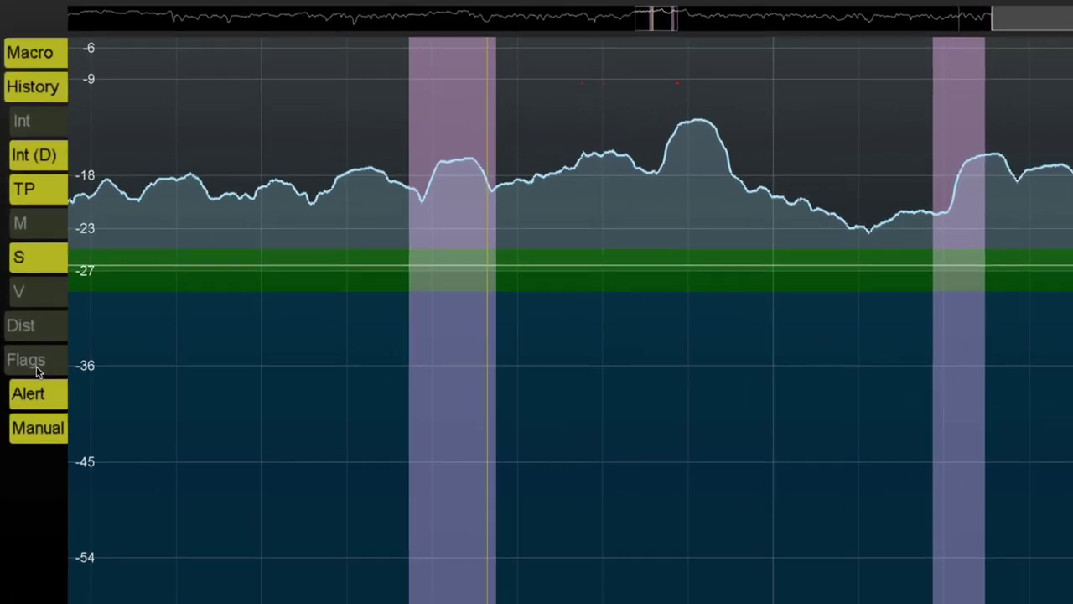
click(35, 355)
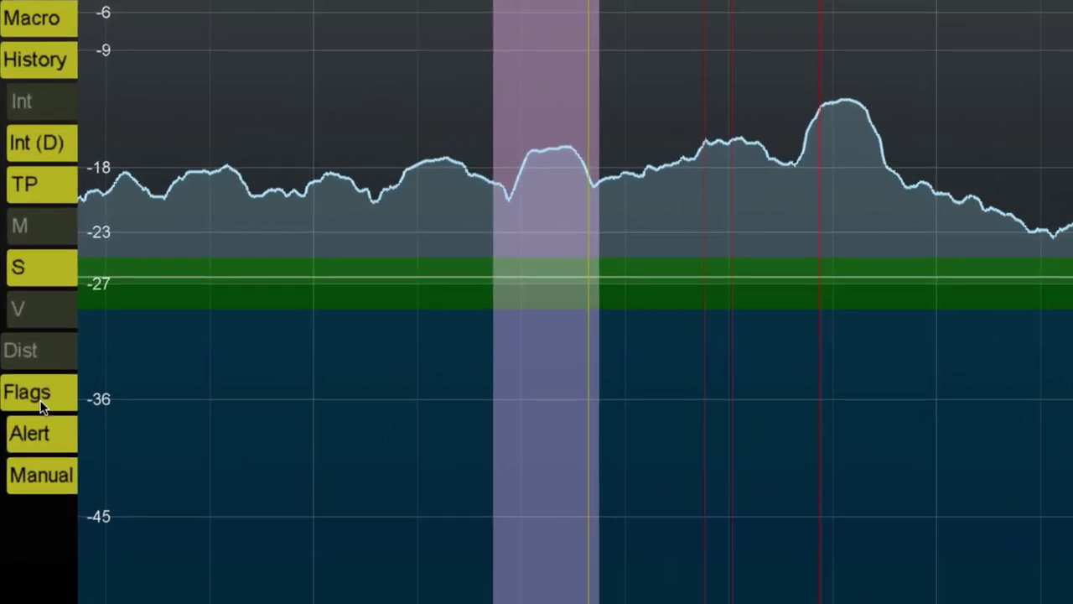
click(40, 406)
click(41, 406)
click(36, 403)
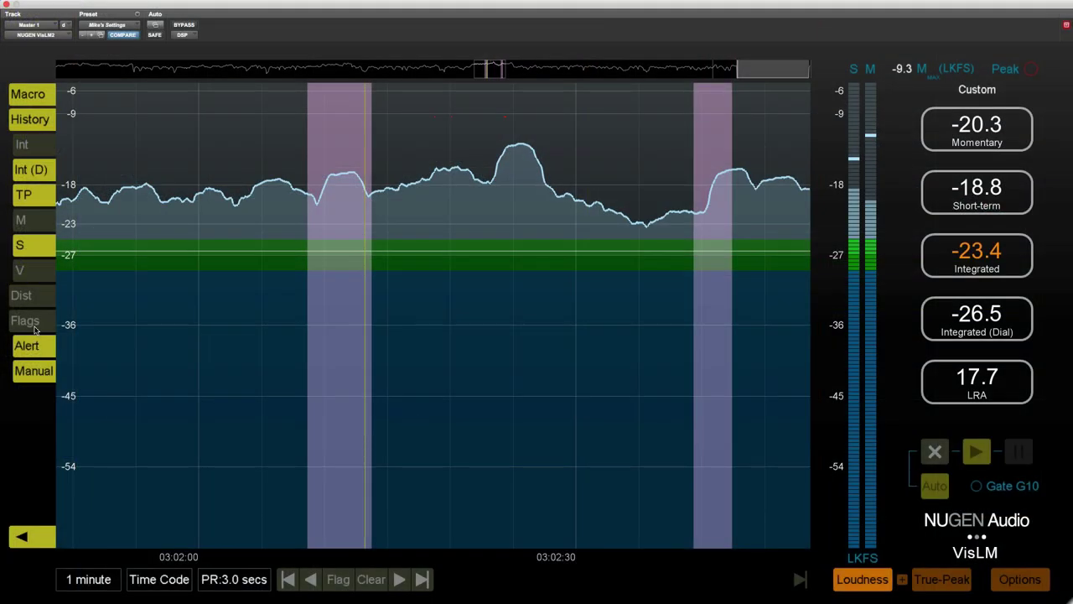
click(36, 330)
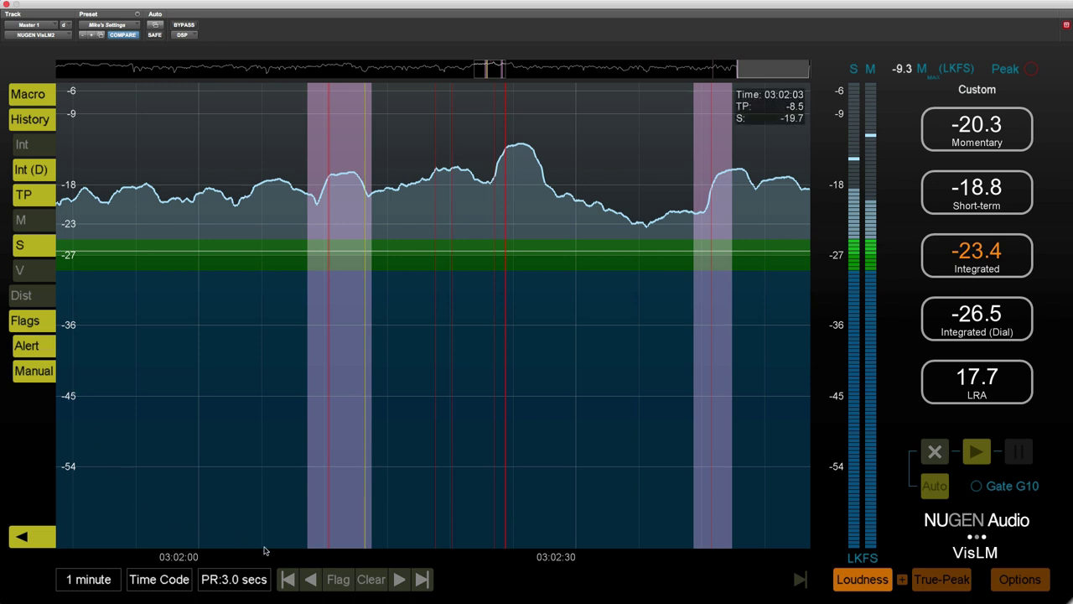
Step forward through the flags, then back one to land on the 03:02:18 flag
click(400, 579)
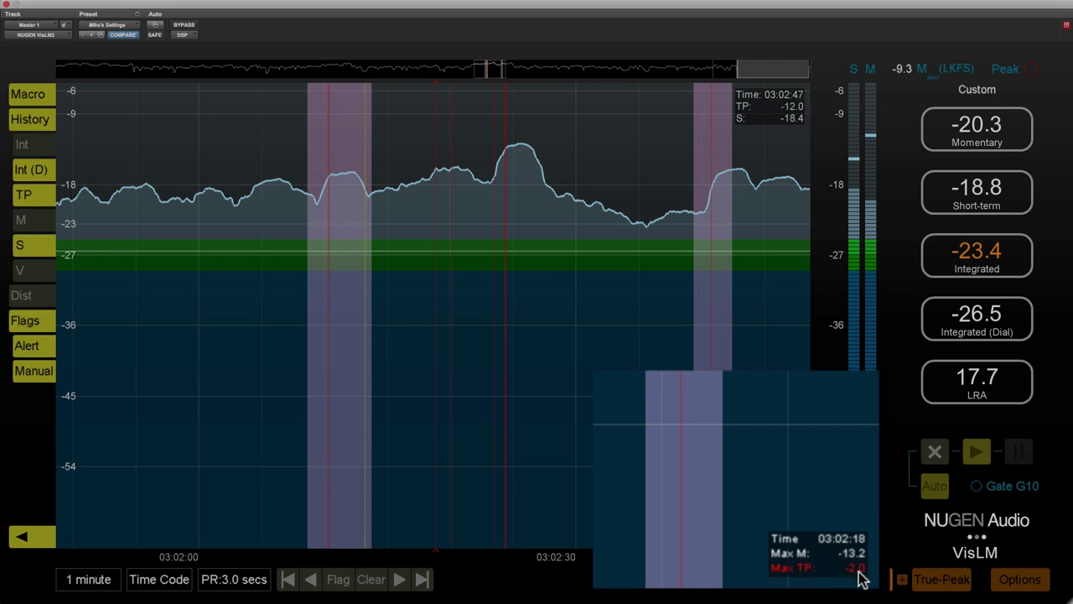
click(397, 580)
click(399, 580)
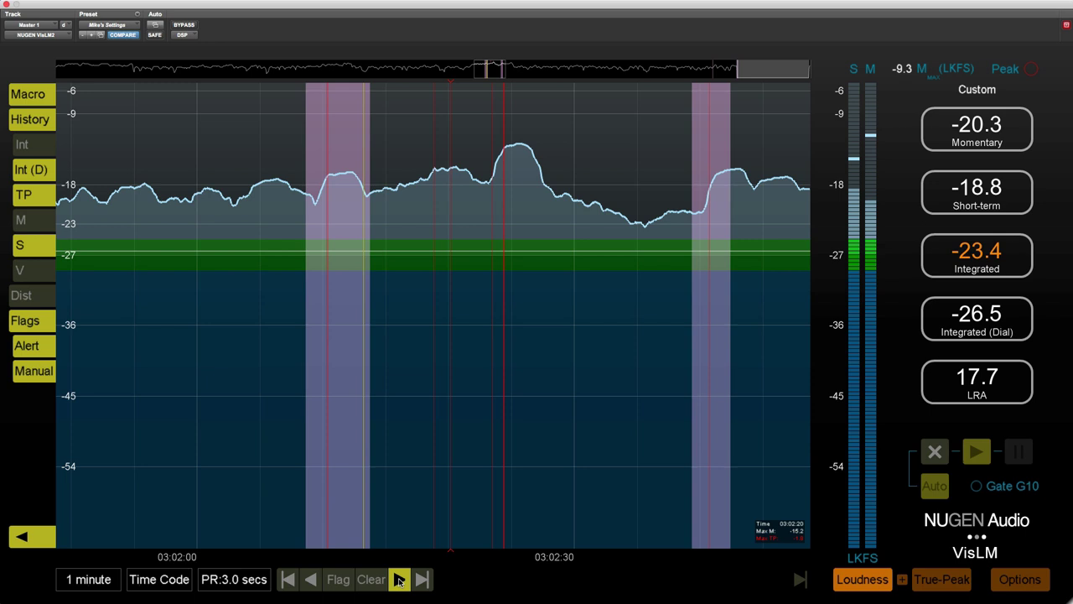
click(319, 579)
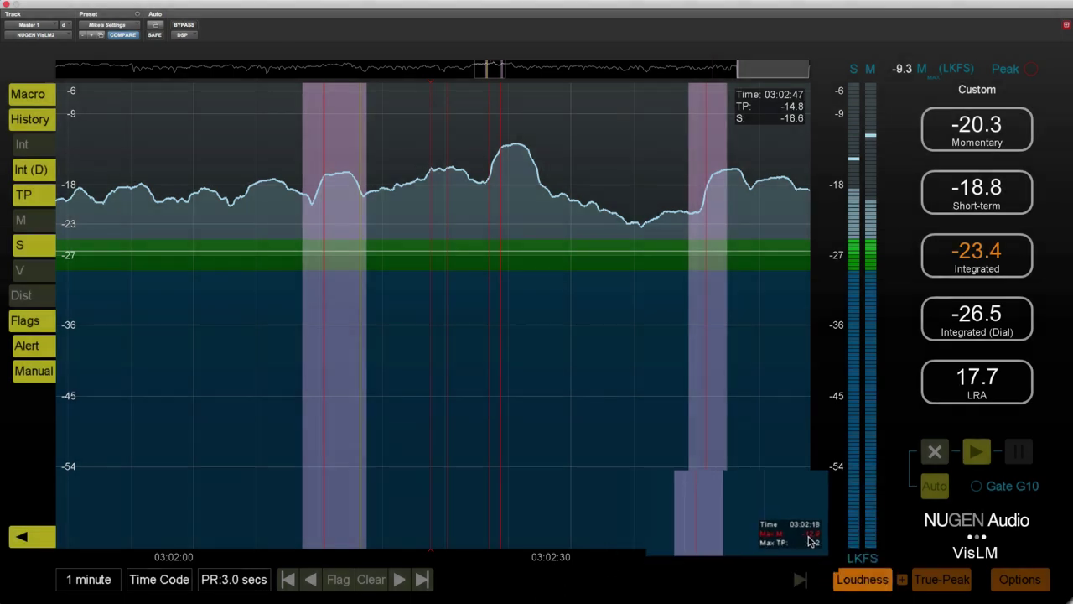
Check the 11 Netflix Stereo* alert thresholds, such as the -13LK momentary maximum, then return to the meters
click(1018, 580)
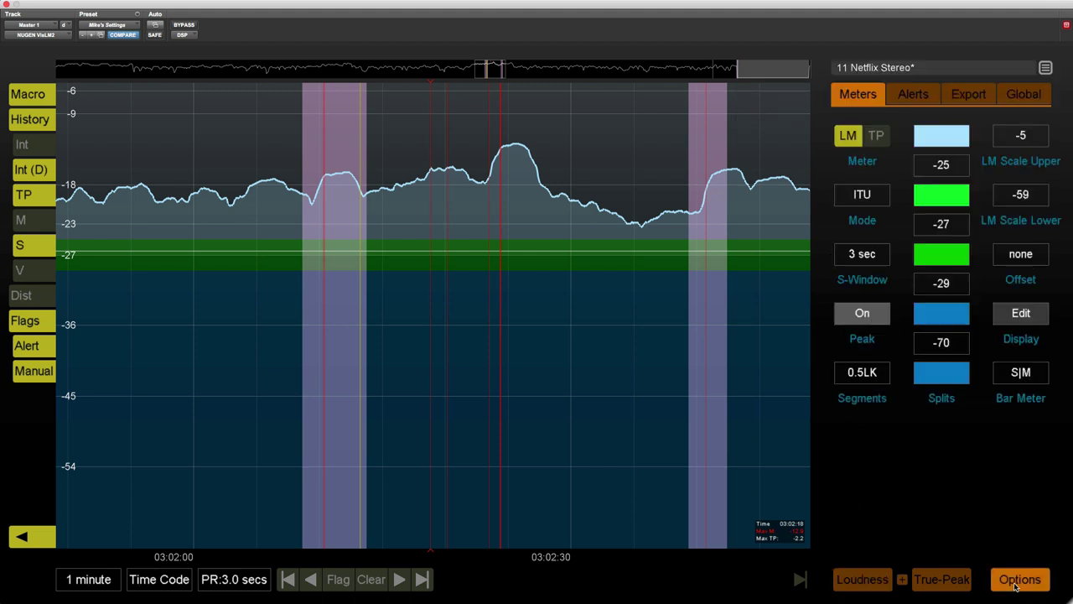
click(929, 98)
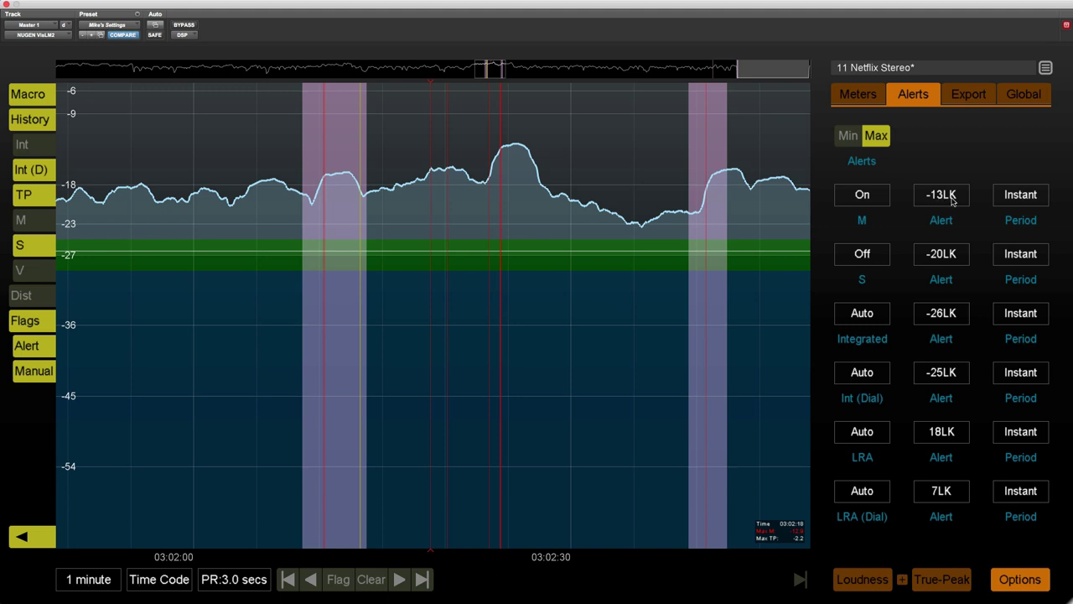
click(1011, 579)
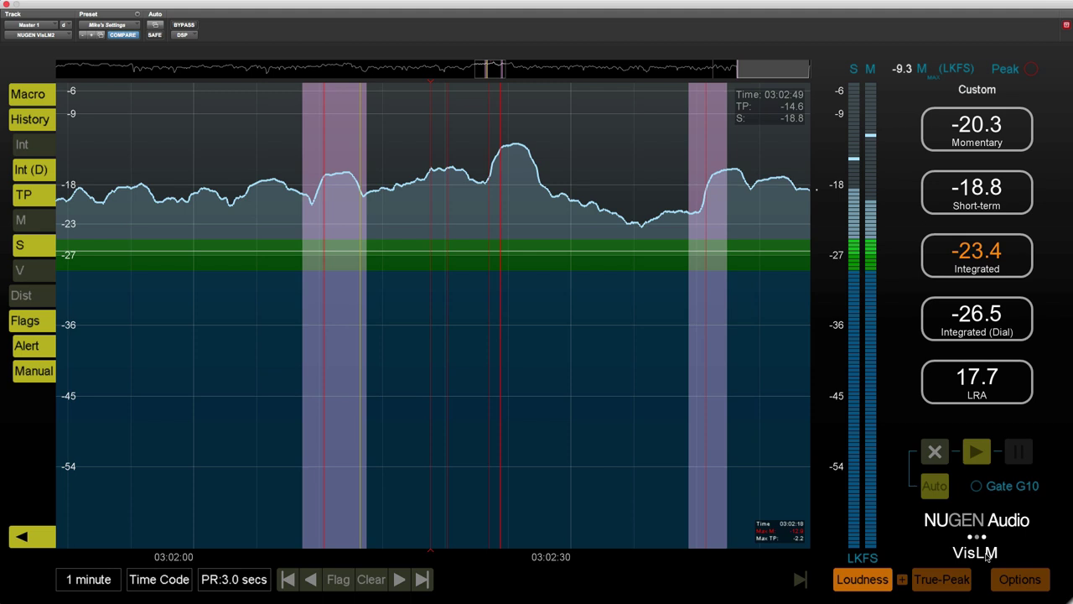
View the Global settings, go back to the loudness readouts, and shrink the plugin window
click(1017, 580)
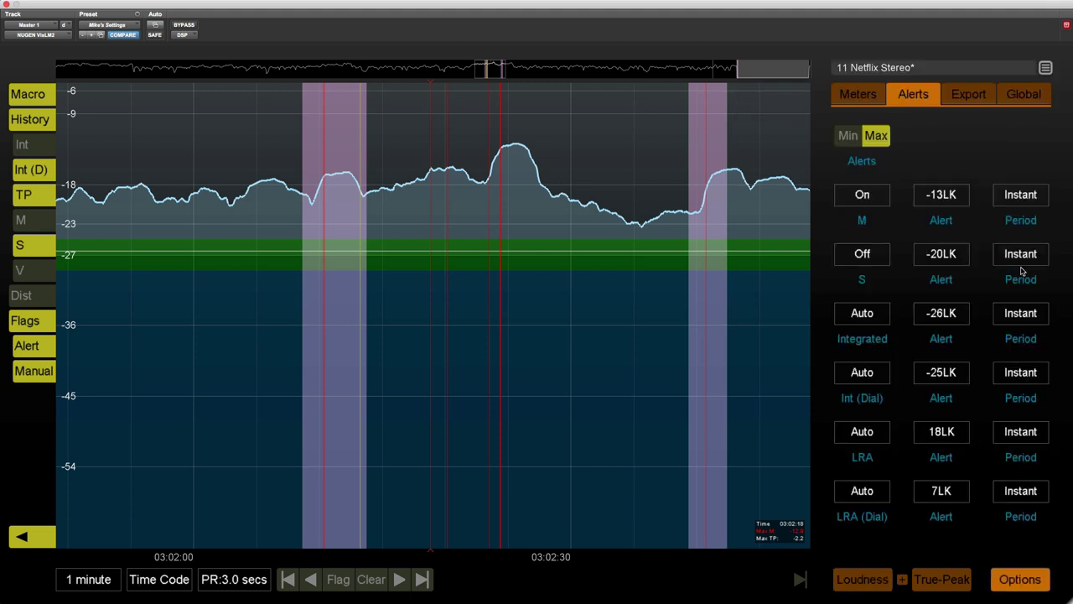
click(1035, 99)
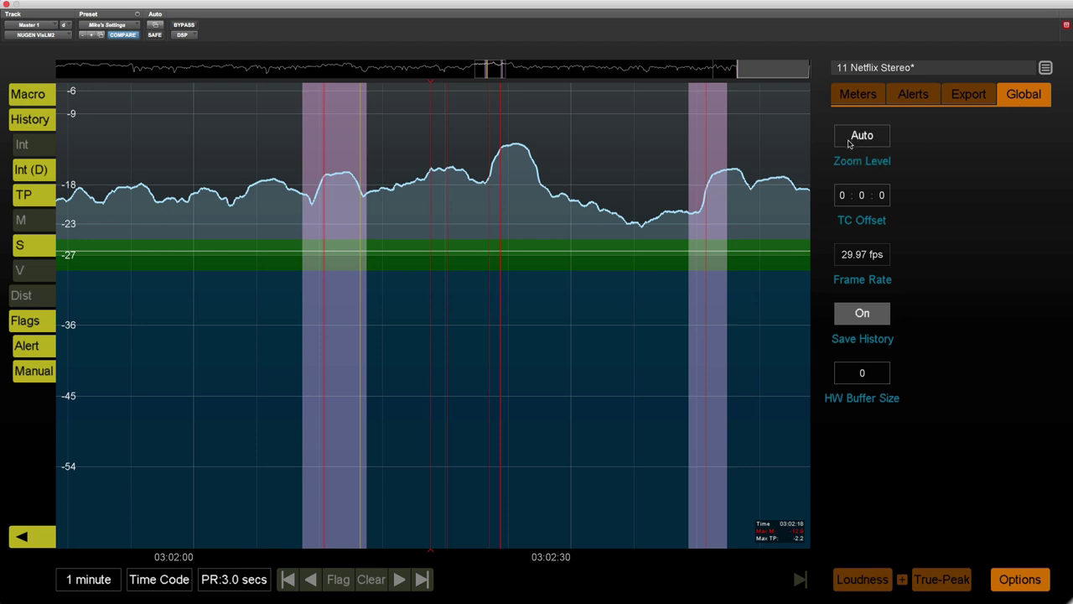
click(873, 580)
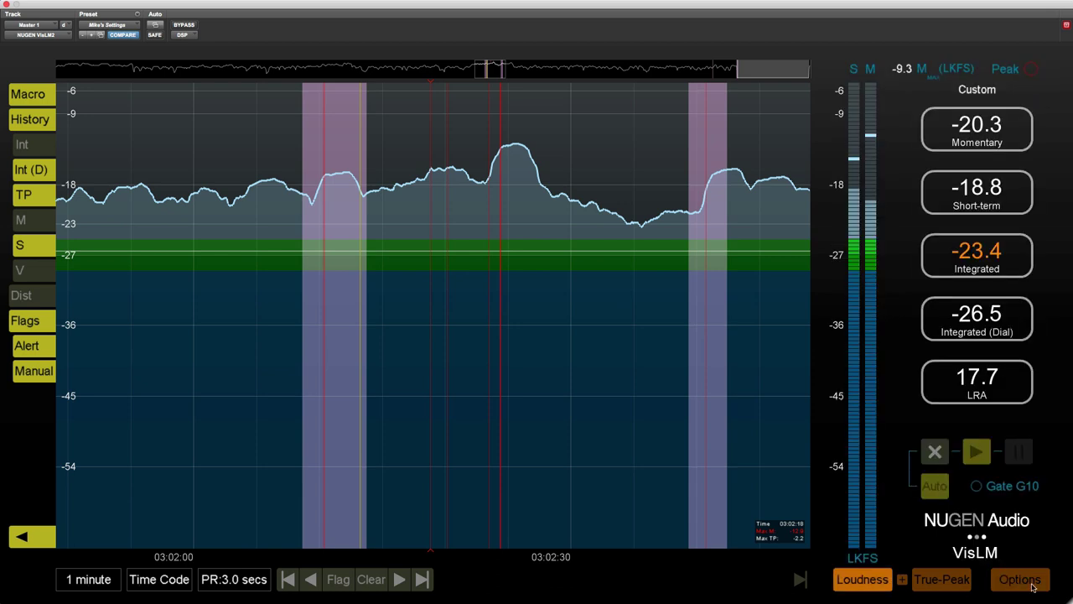
drag(1068, 598, 863, 413)
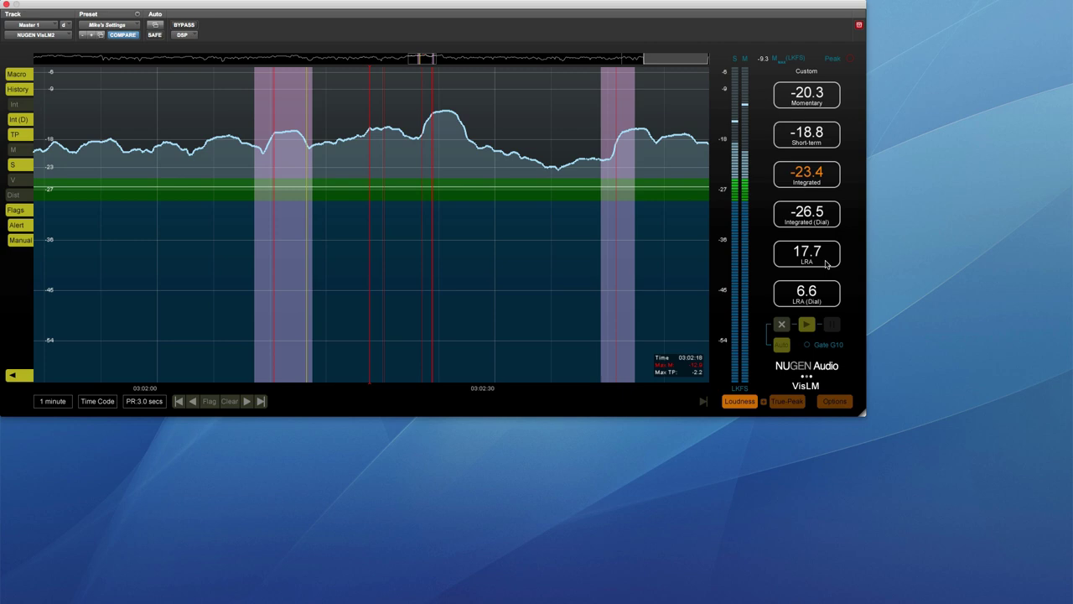
mouse_move(674, 85)
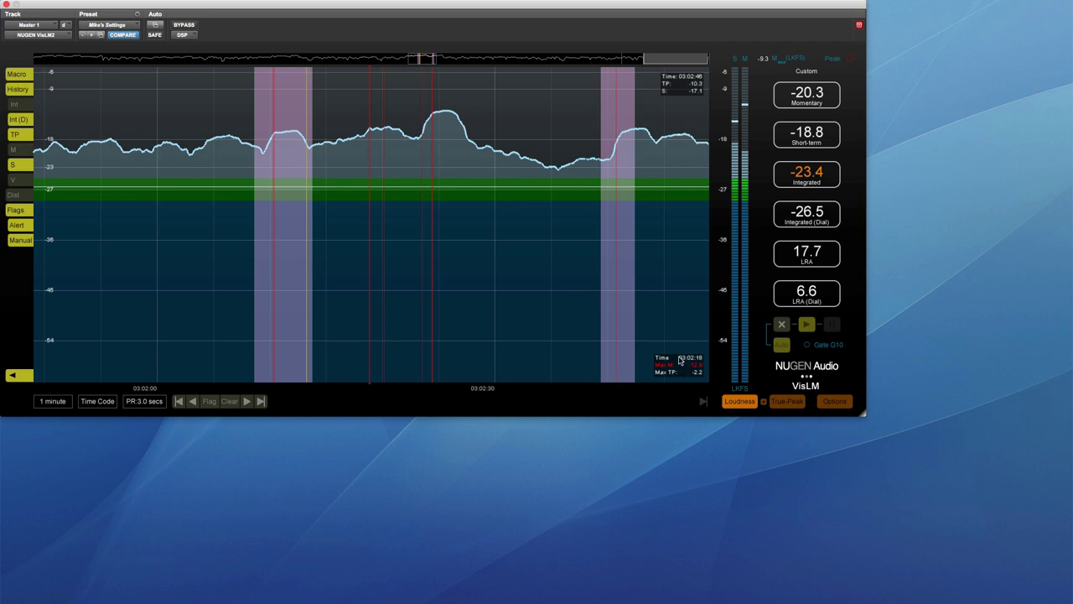
Drag the VisLM window corner outward so the history graph fills most of the screen
drag(861, 414, 1072, 603)
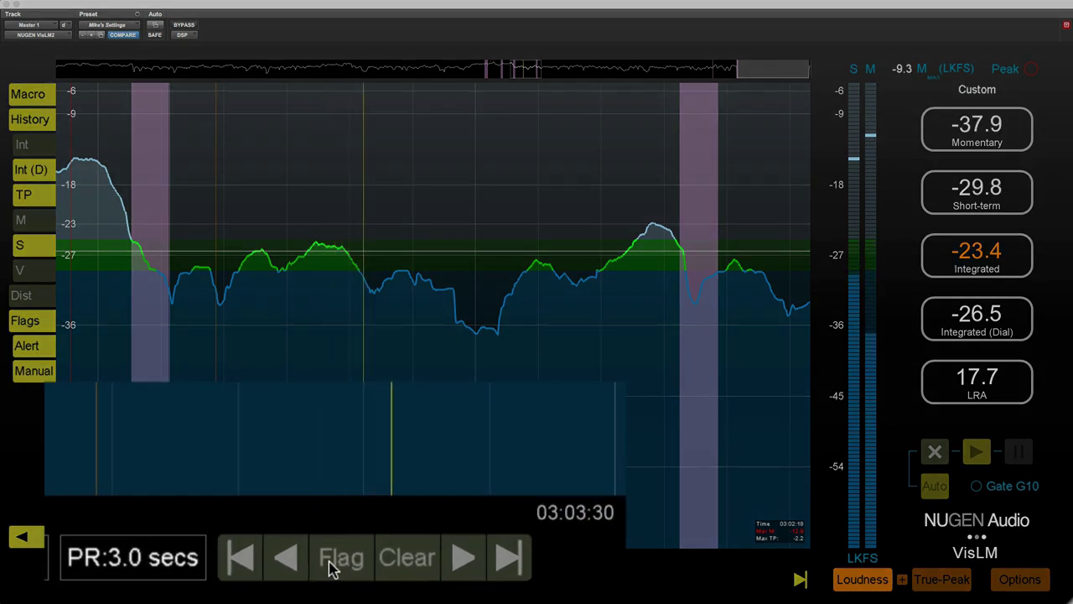
Drop a manual flag at the current point, step back and forth through the flags, then pan the history earlier
click(338, 579)
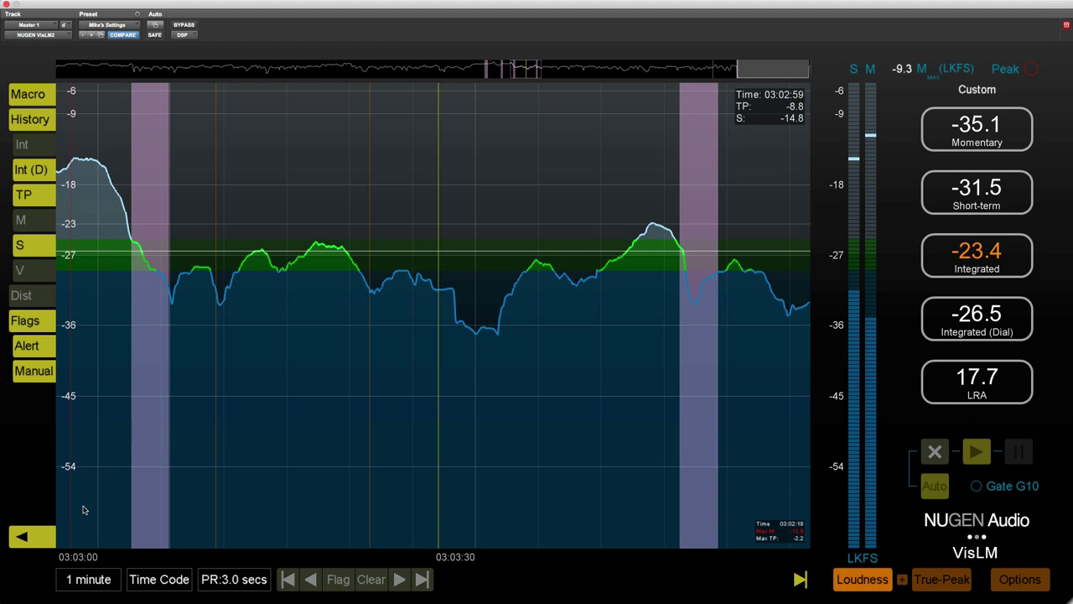
click(399, 580)
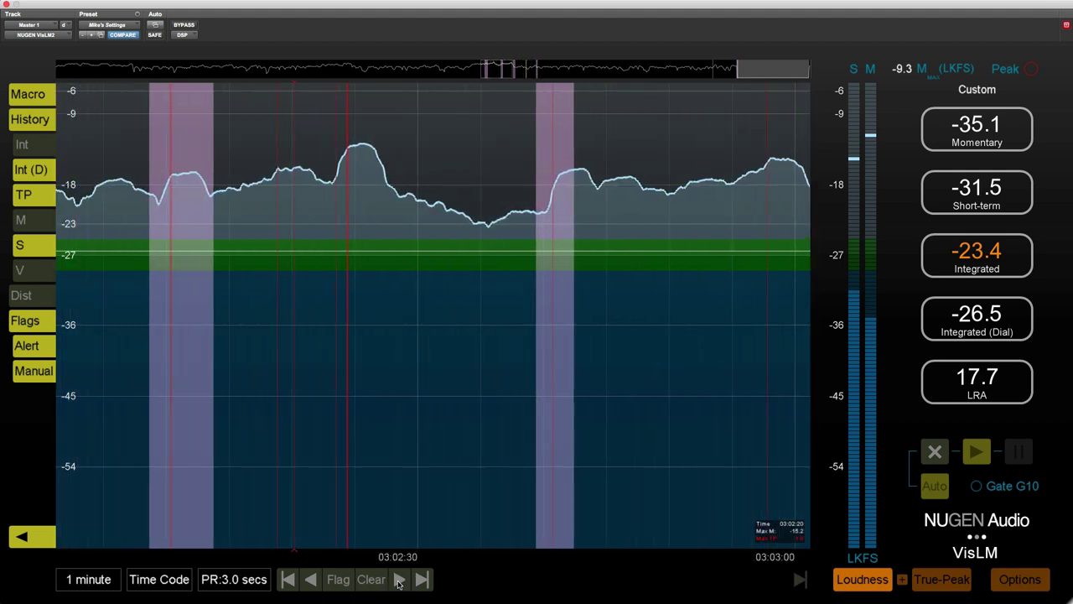
click(399, 580)
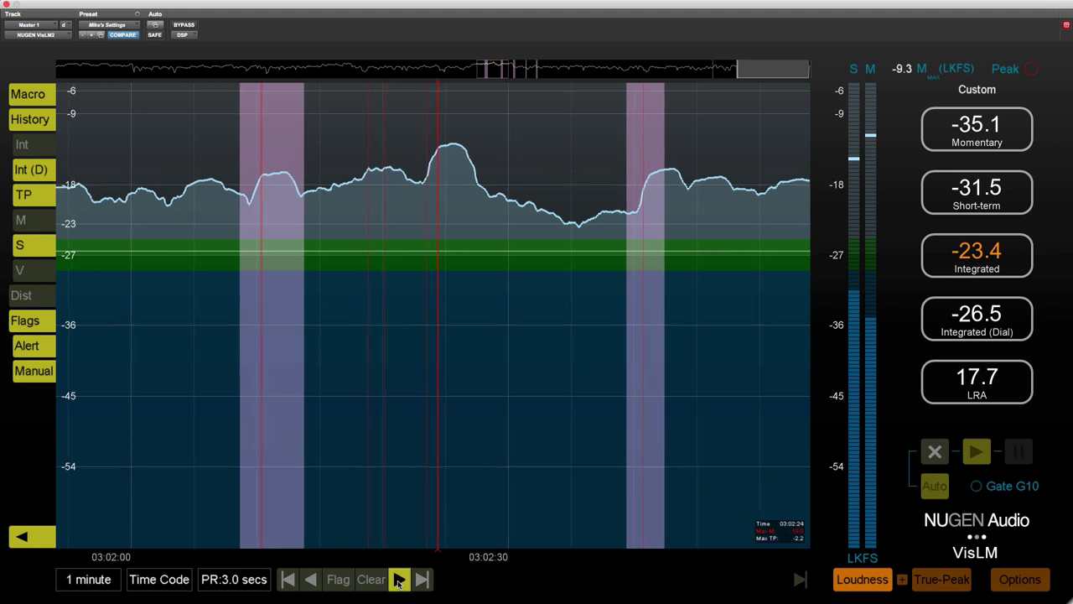
click(399, 579)
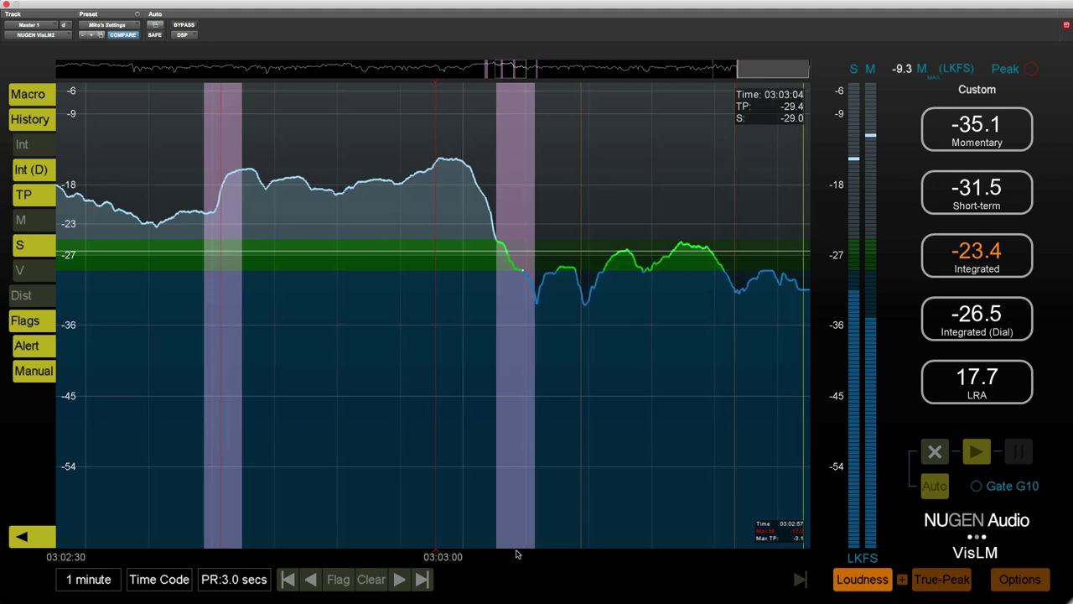
click(401, 580)
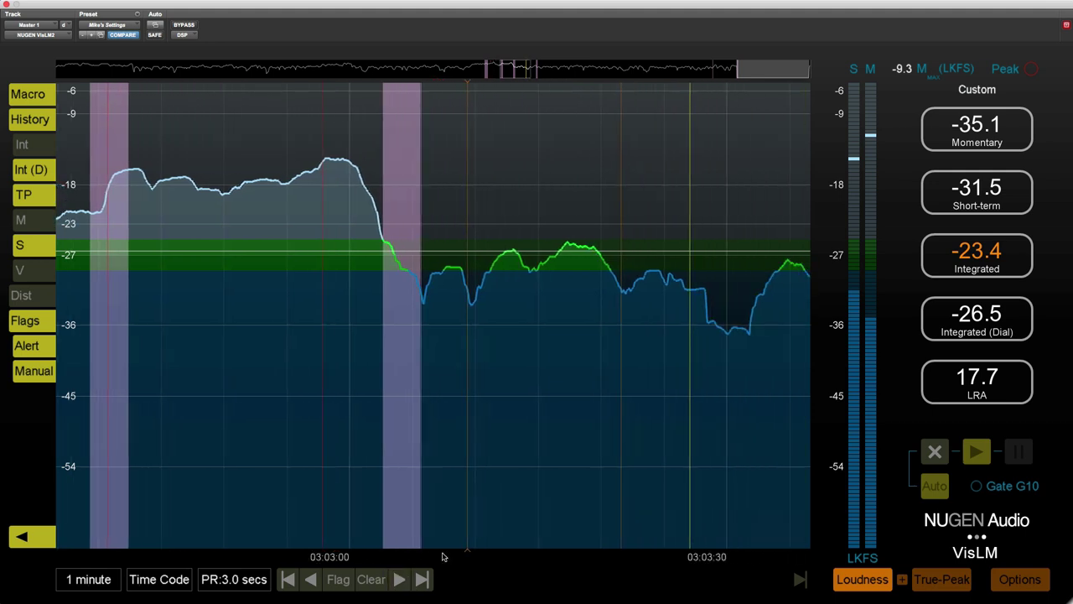
click(401, 580)
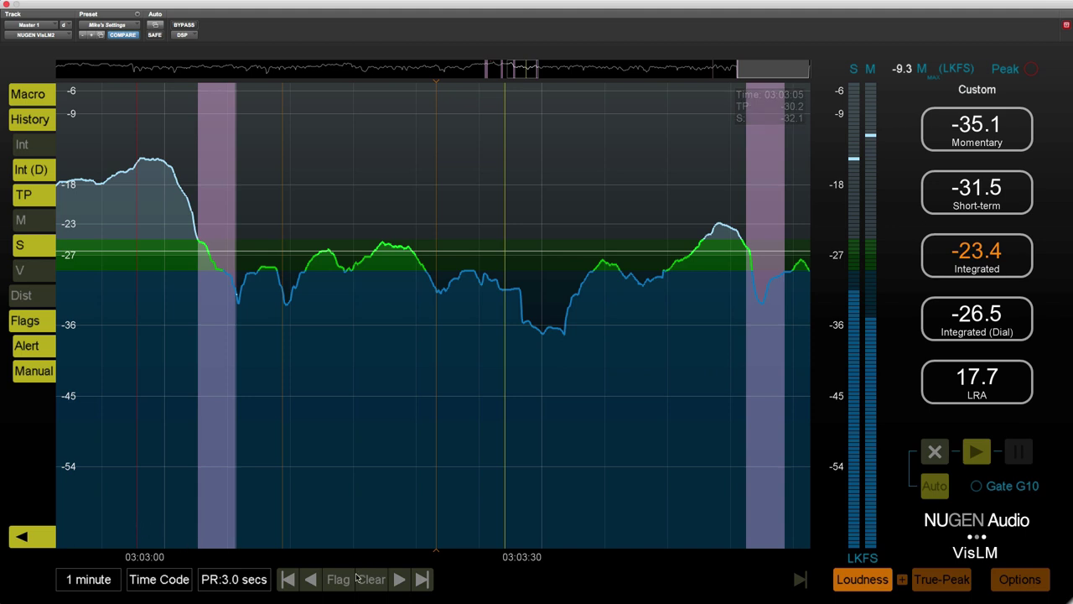
click(312, 580)
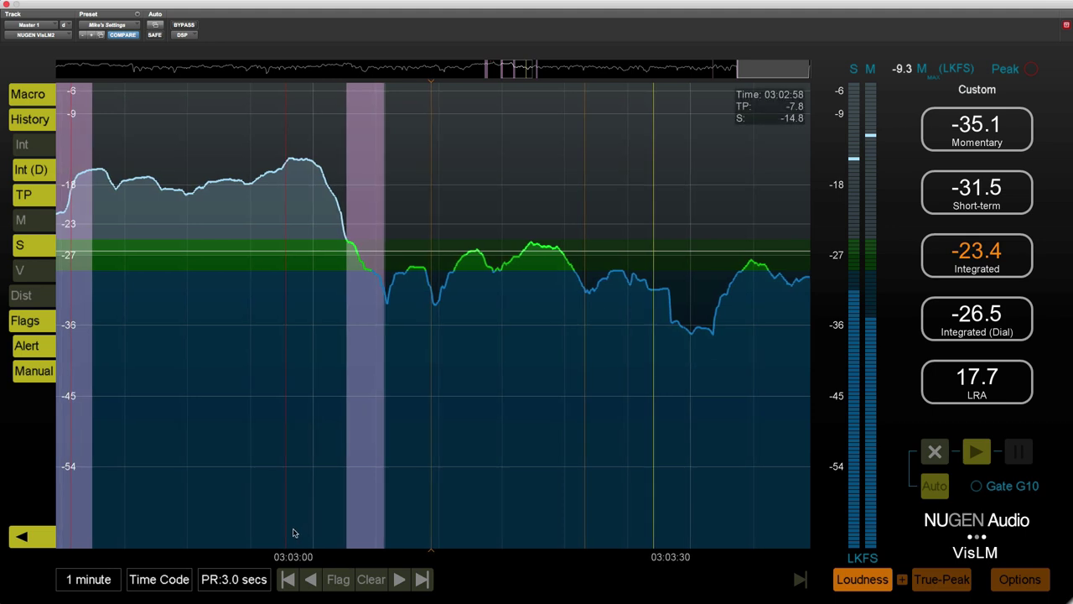
drag(295, 532, 422, 568)
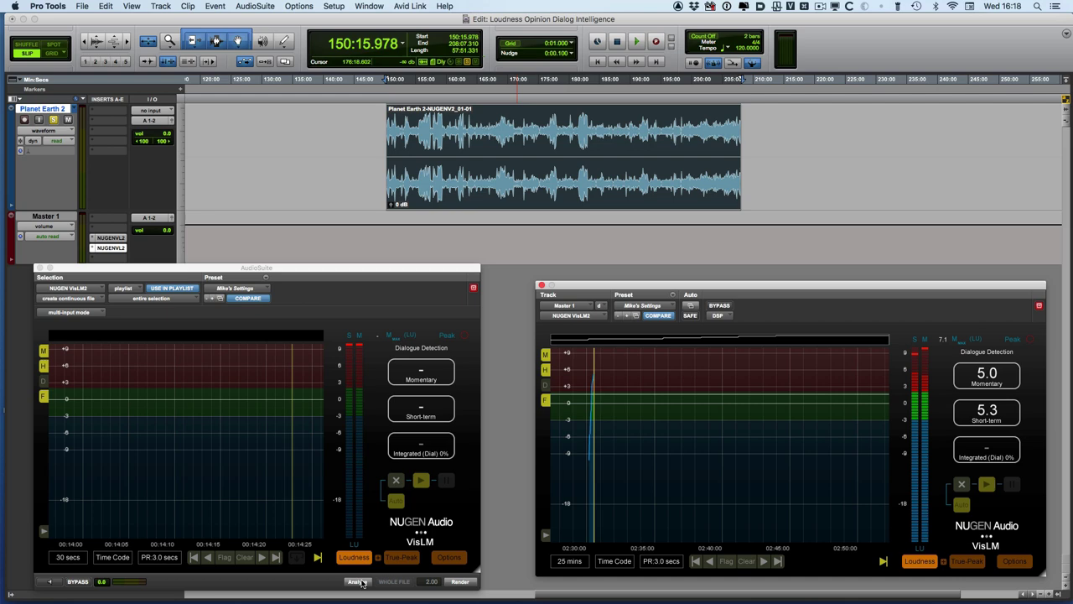
Analyze the clip in AudioSuite VisLM, producing a -3.0 Integrated (Dial) reading
click(357, 582)
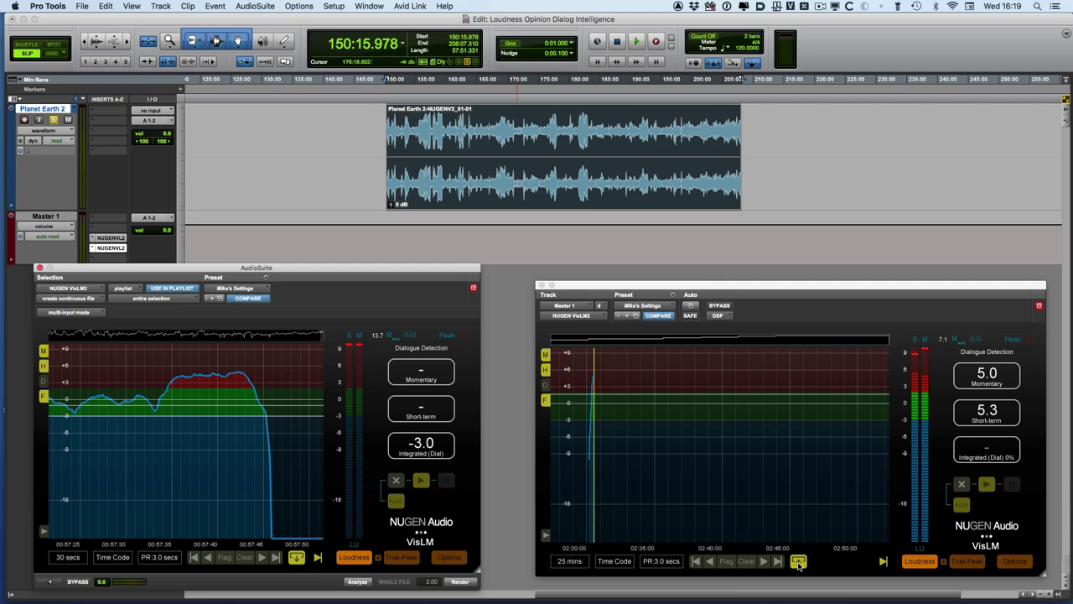
Import the AudioSuite data into the real-time VisLM, playing until the history fills at -3.0 Integrated (Dial)
click(798, 562)
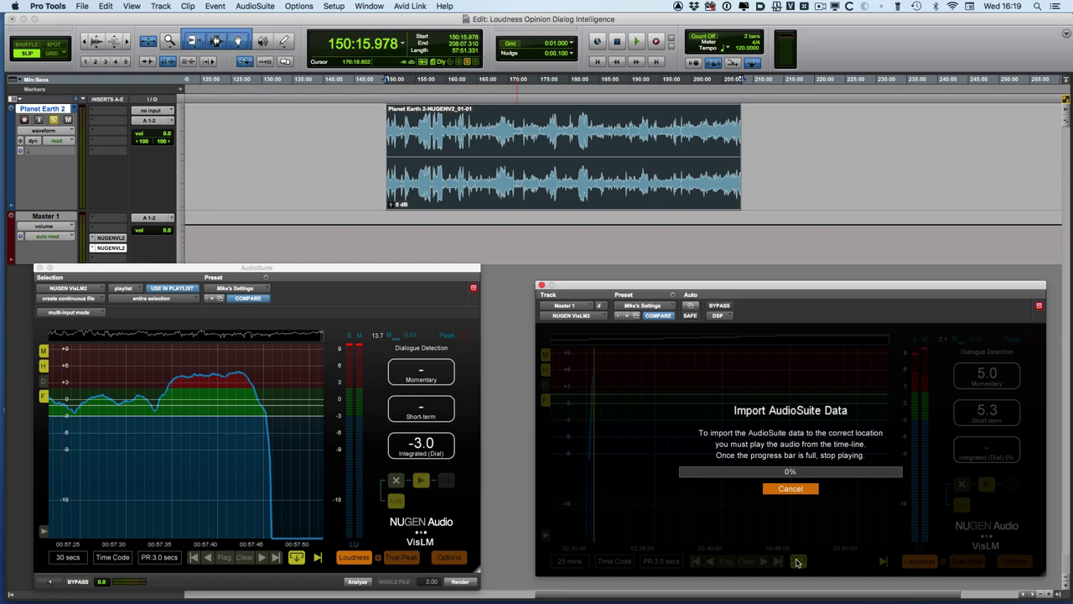
key(space)
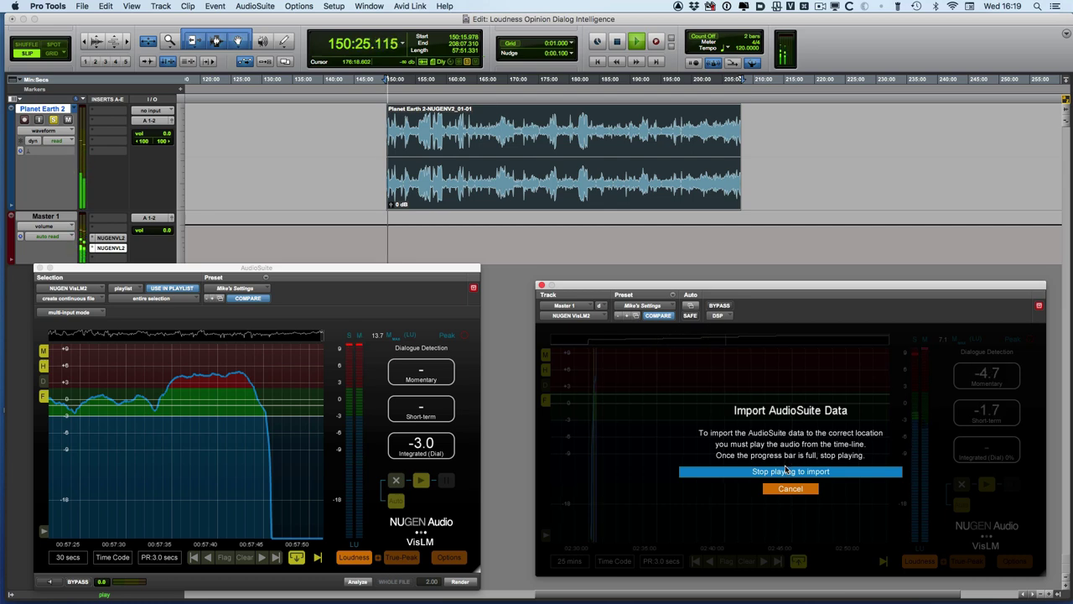
key(space)
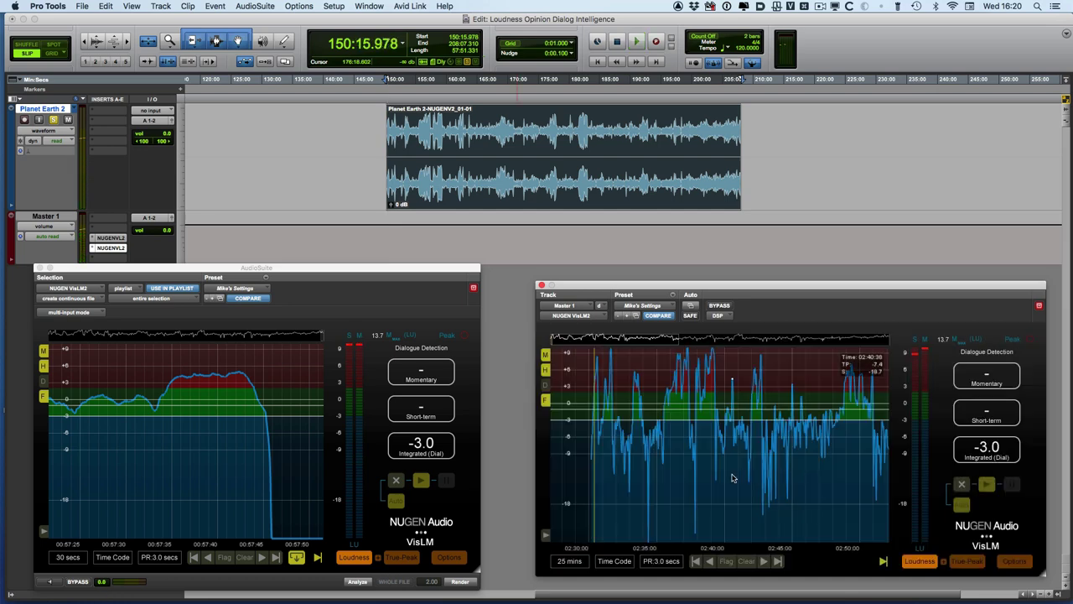
Cycle the VisLM history graph's time span back to 25 minutes
click(573, 561)
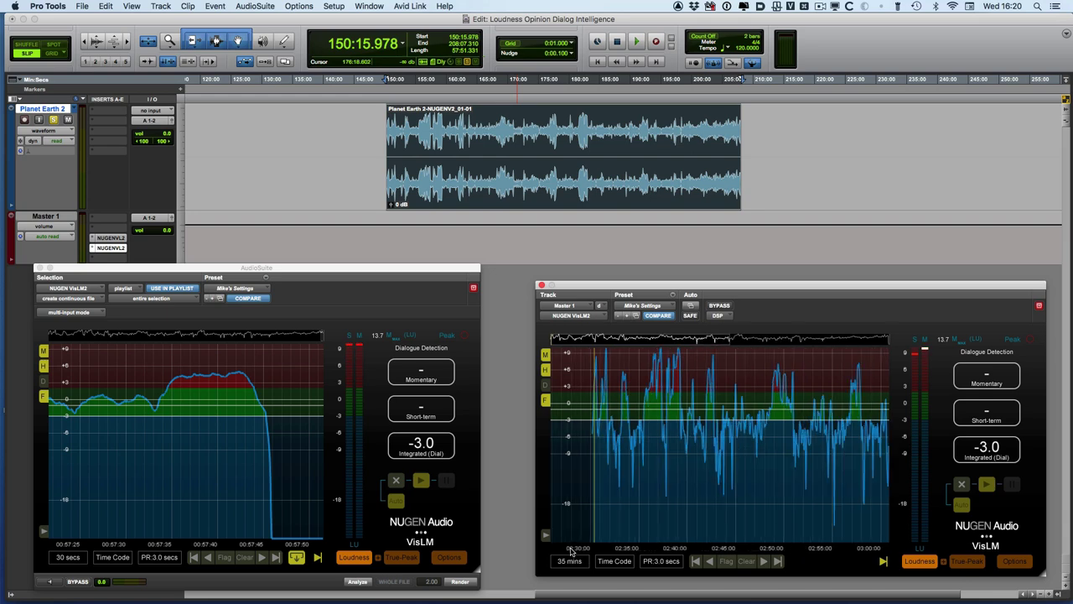
click(571, 560)
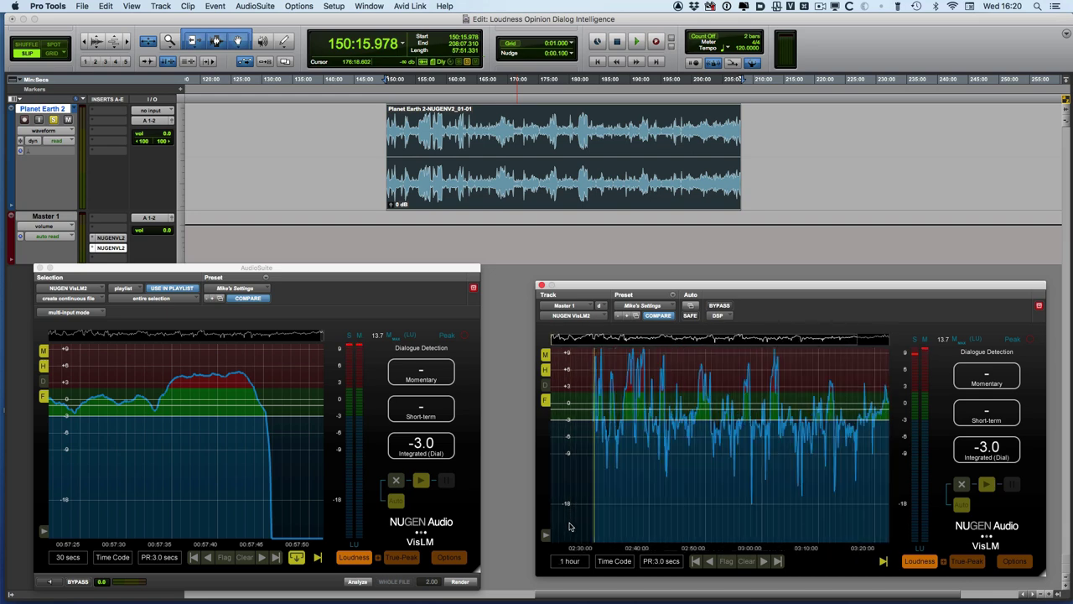
click(571, 561)
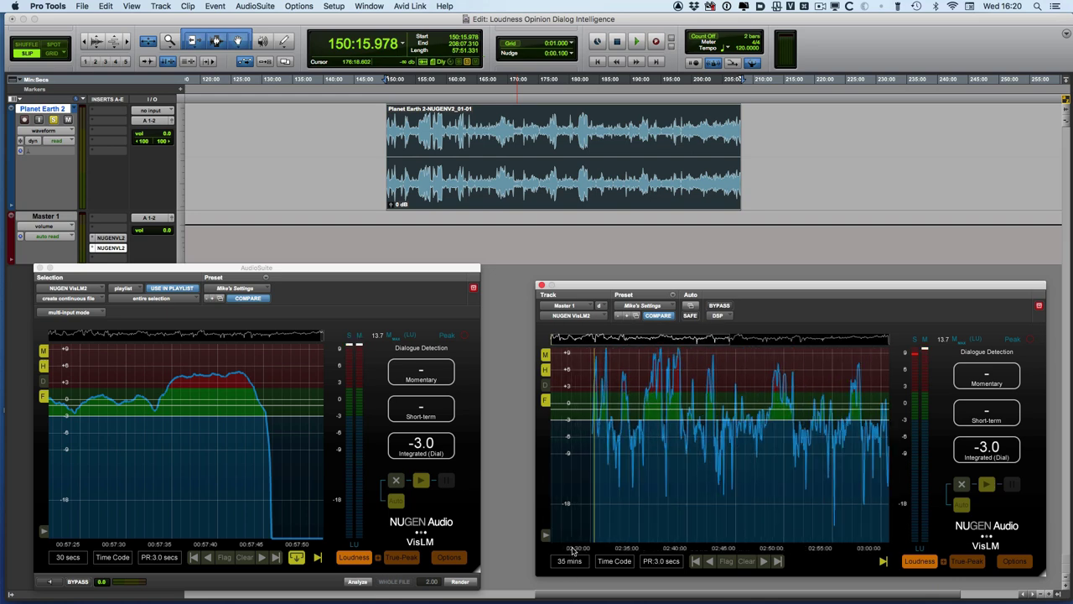
click(571, 561)
click(571, 561)
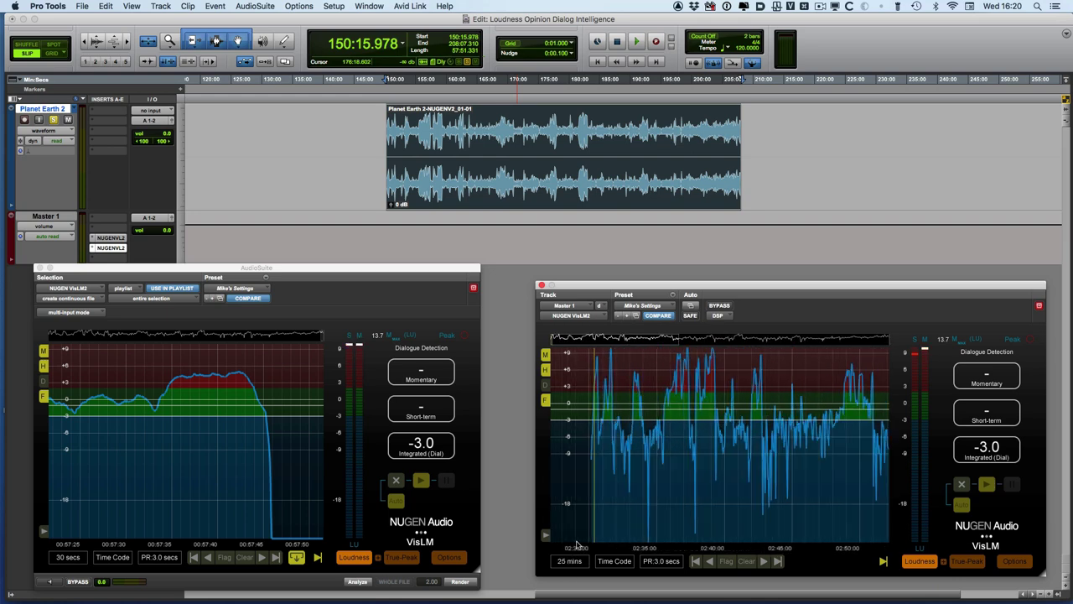
Play the clip from 175:45.834, then stop, leaving Momentary at -4.7 and Short-term at -4.9
click(541, 136)
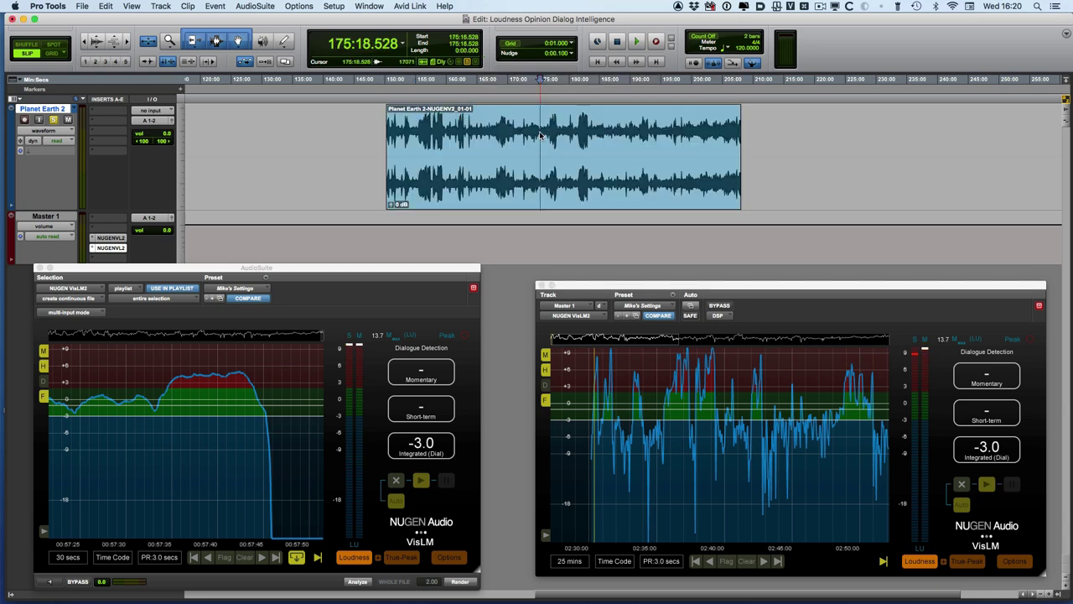
click(543, 137)
key(space)
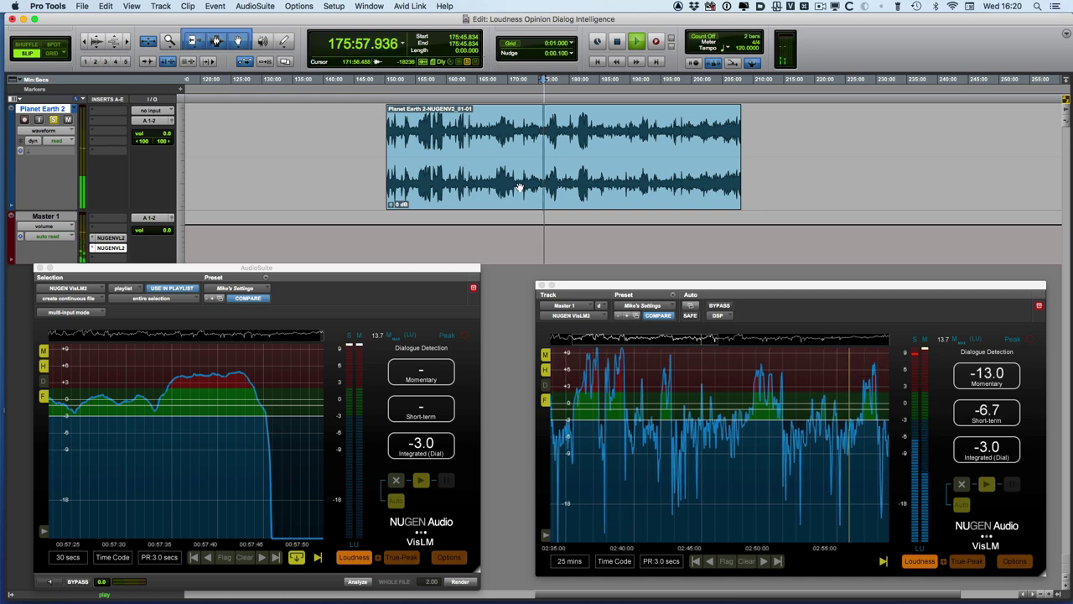
key(space)
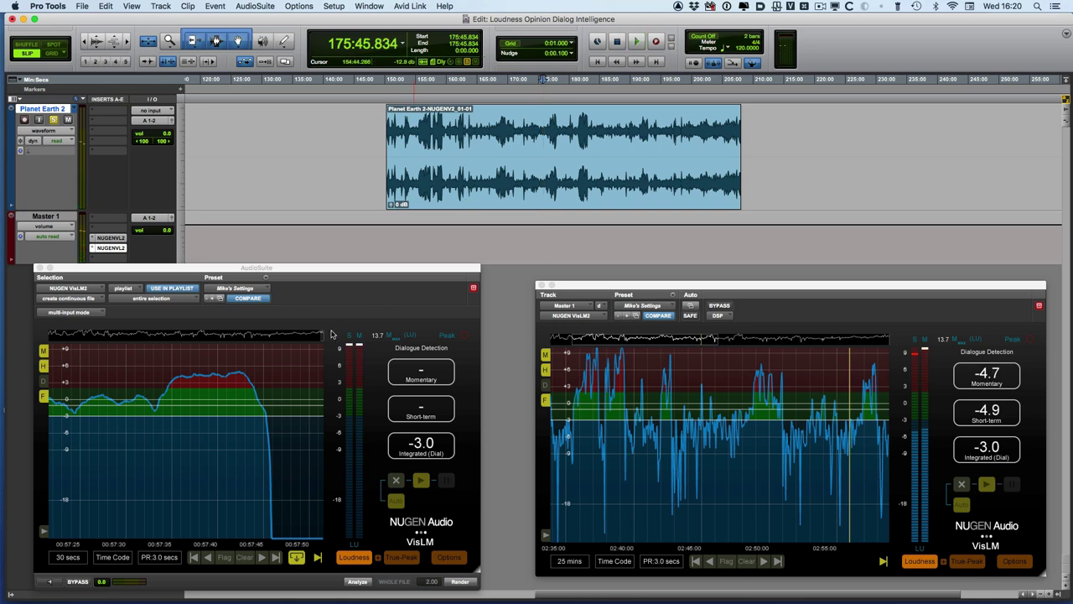